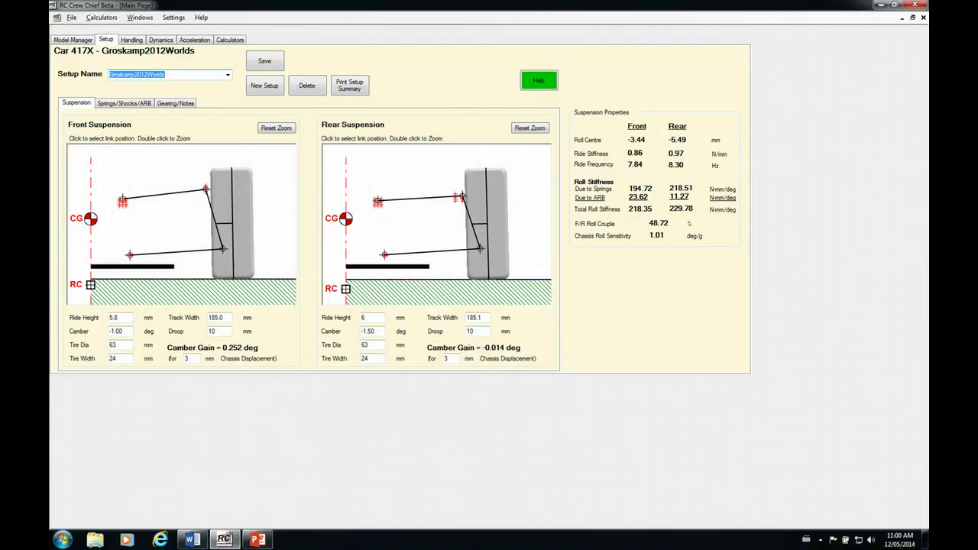
Step: Examine the 417X model overview, the current setup's suspension geometry and roll stiffness properties, and its handling balance through the corner
left_click(74, 41)
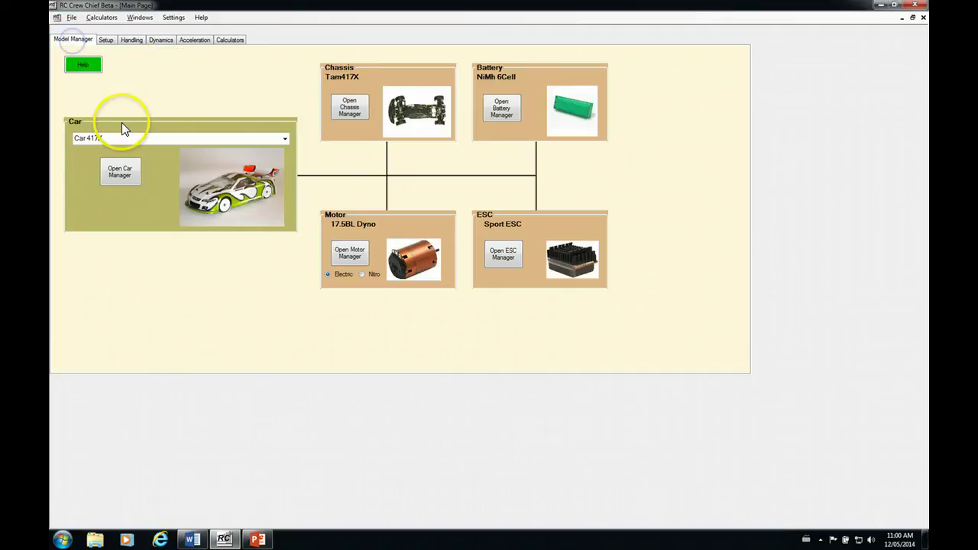
left_click(106, 40)
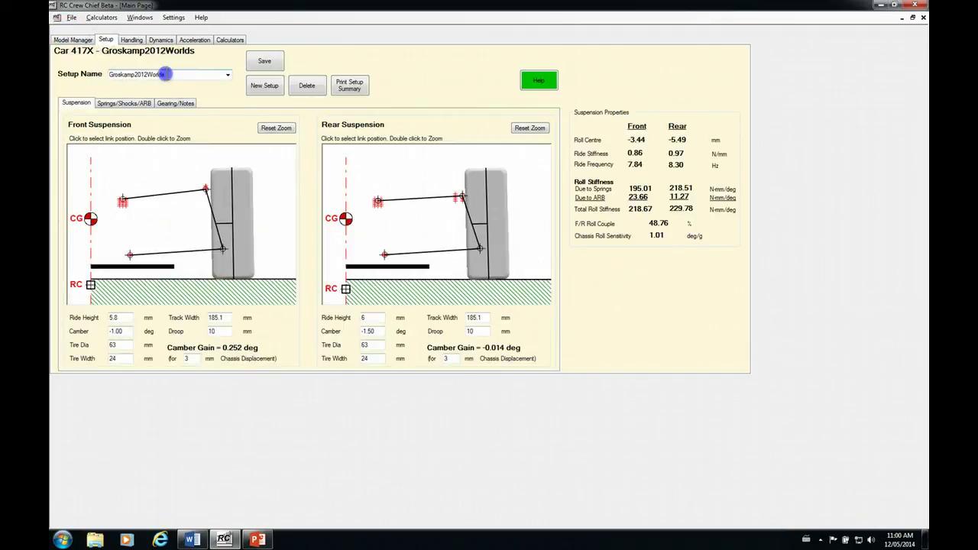
double_click(166, 74)
left_click(181, 75)
left_click(174, 124)
left_click(218, 127)
left_click(225, 141)
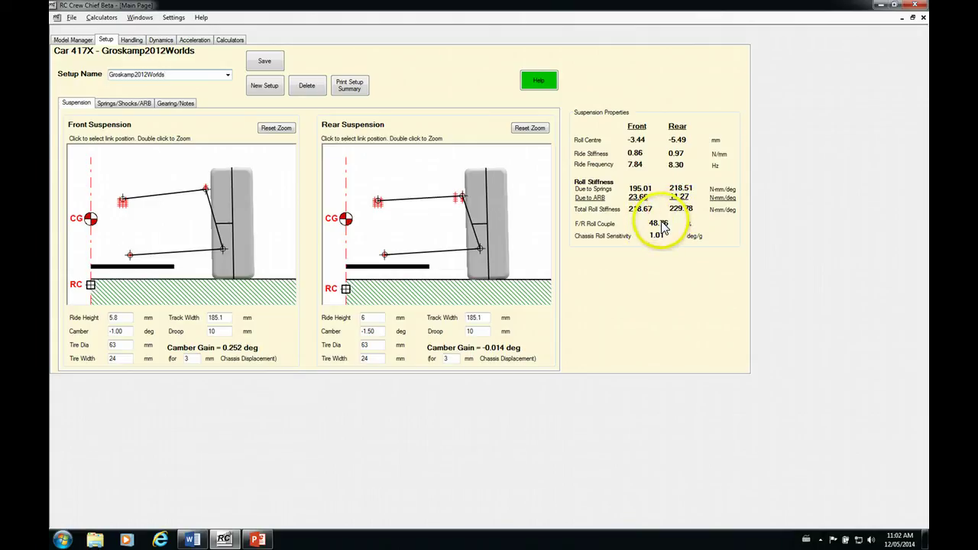
left_click(134, 42)
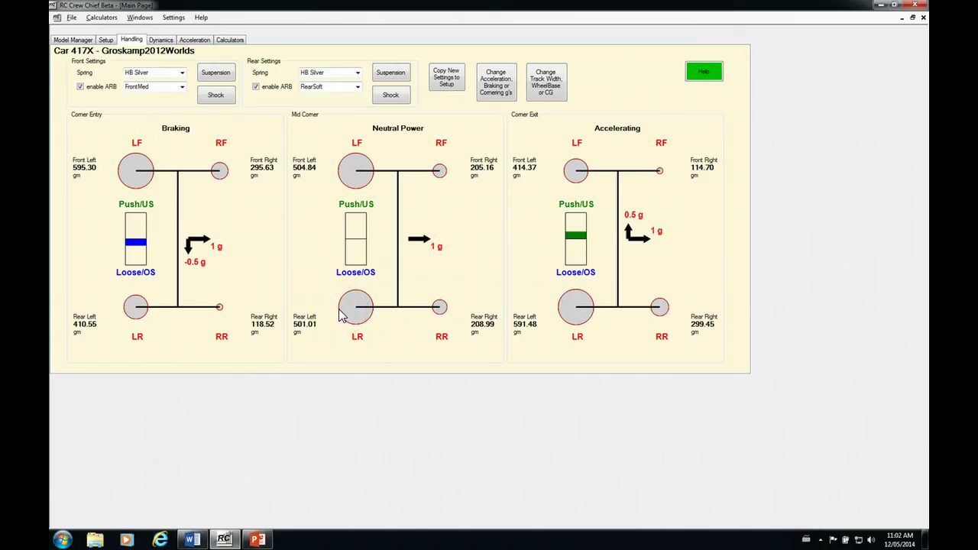
Step: Move the inner end of the rear suspension's upper link to the lowest mounting position in the middle column
left_click(107, 42)
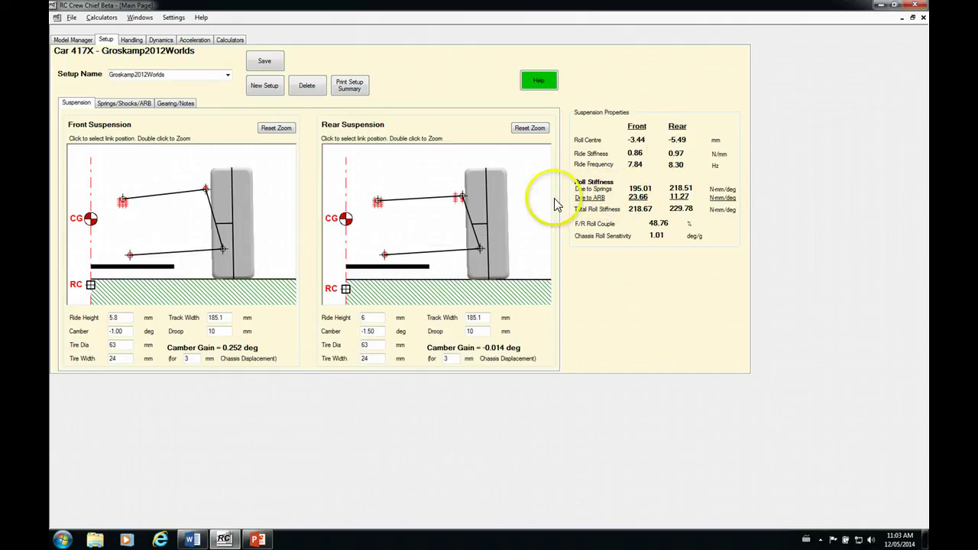
left_click(389, 212)
double_click(389, 212)
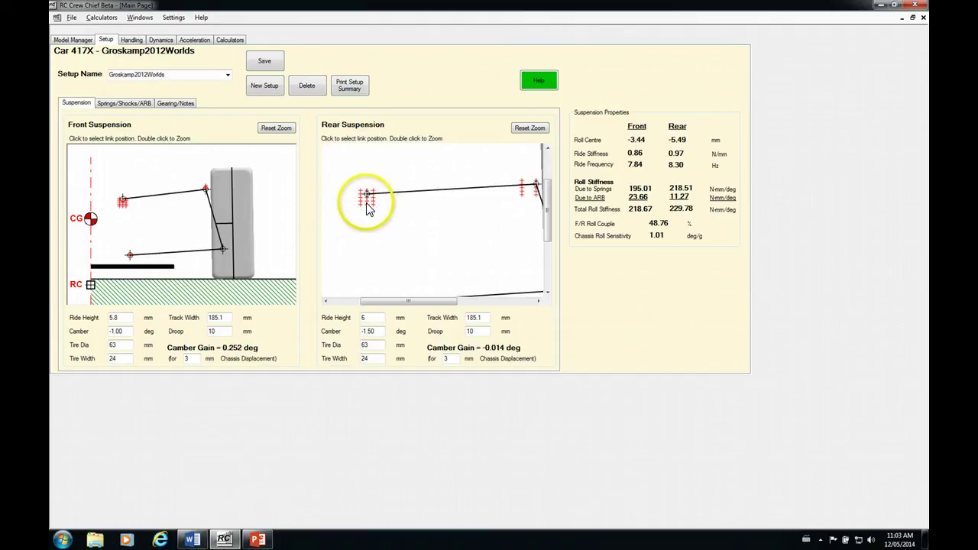
left_click(368, 201)
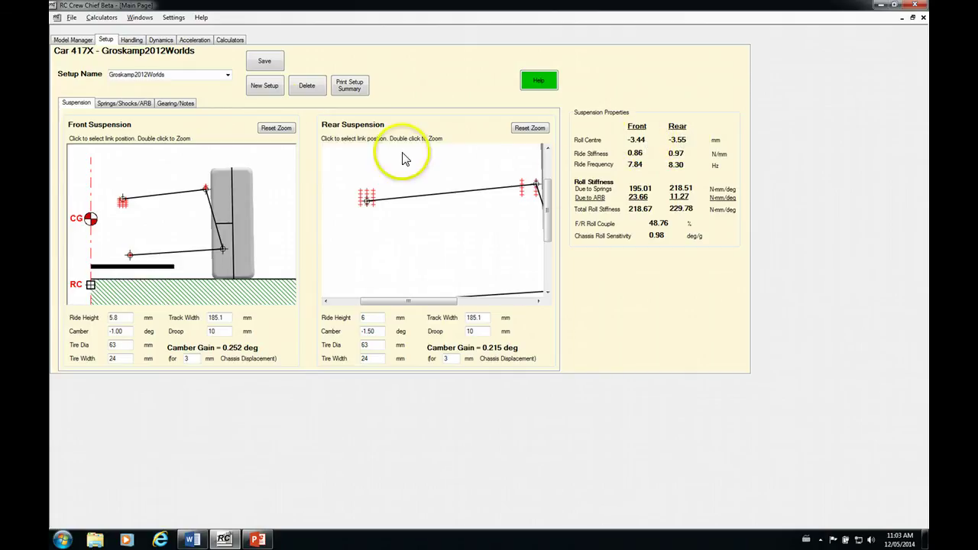
Step: Save the modified suspension as a new setup named Same RC
left_click(270, 88)
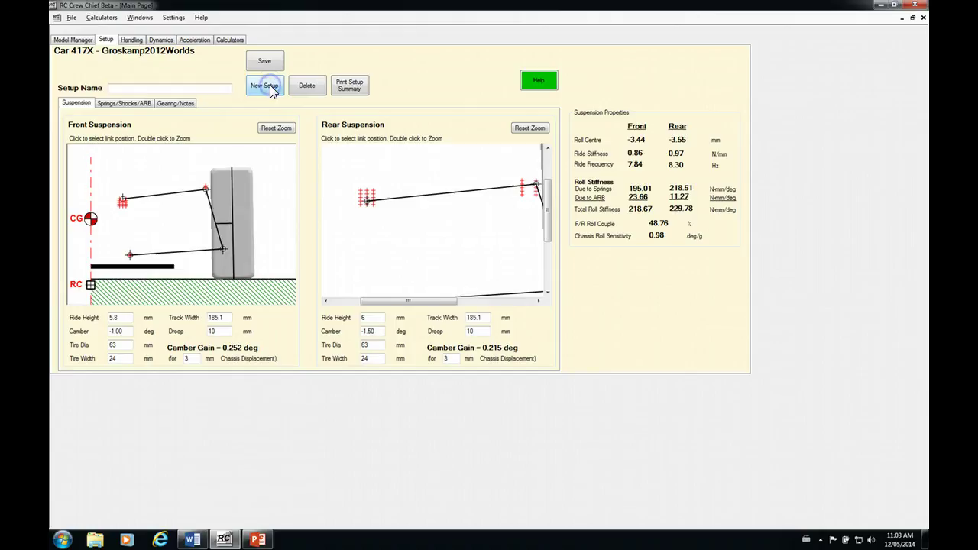
left_click(119, 87)
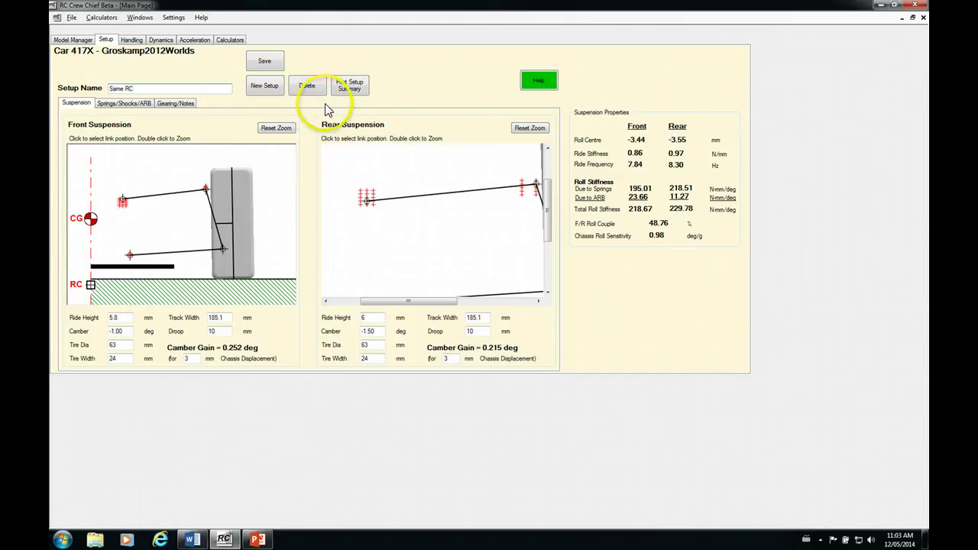
left_click(269, 62)
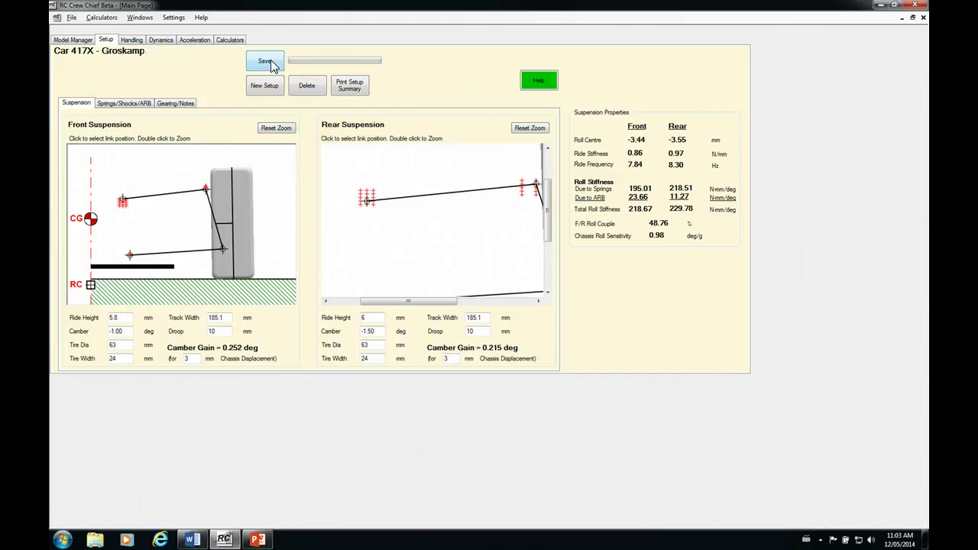
Step: In the handling analysis for Same RC, shift the car's centre of gravity 10 mm forward (CGx) and apply the change
left_click(133, 39)
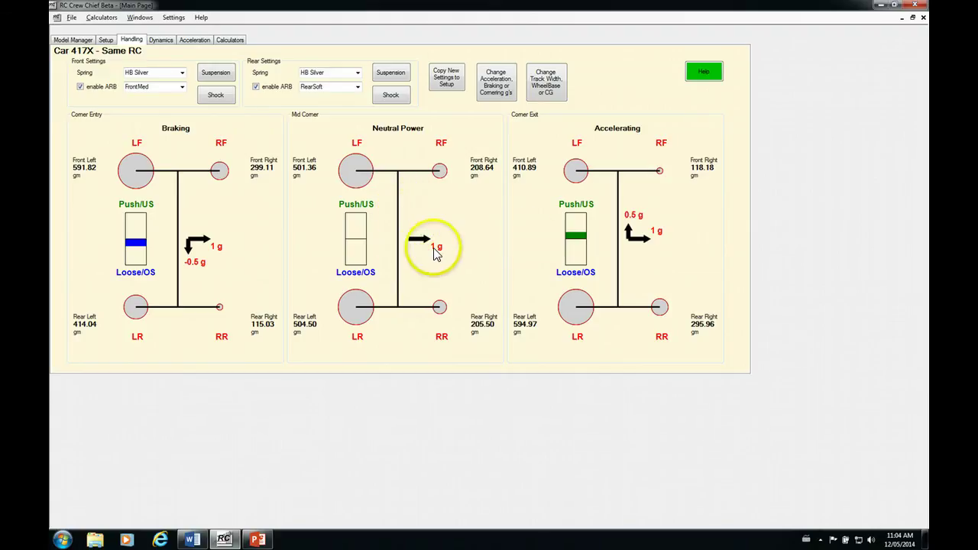
left_click(547, 80)
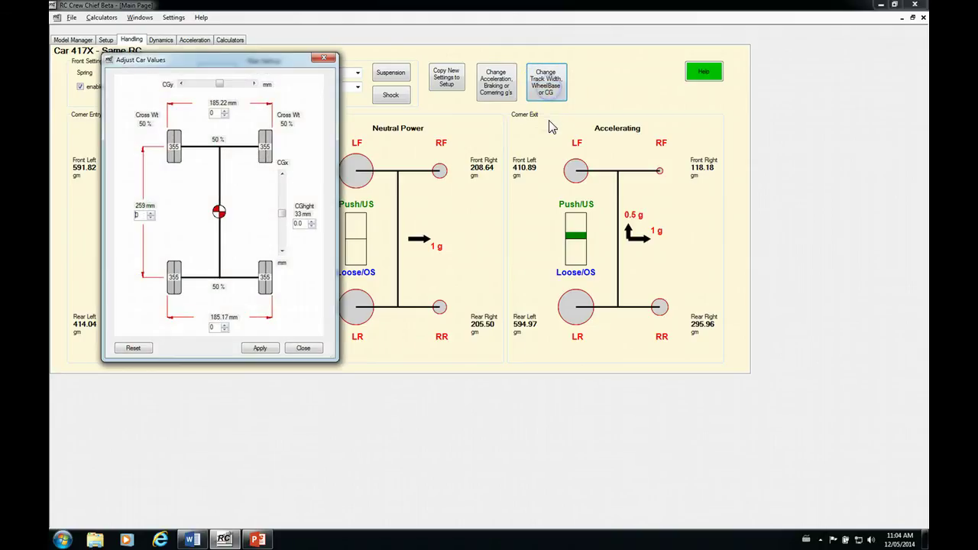
left_click_drag(279, 60, 279, 52)
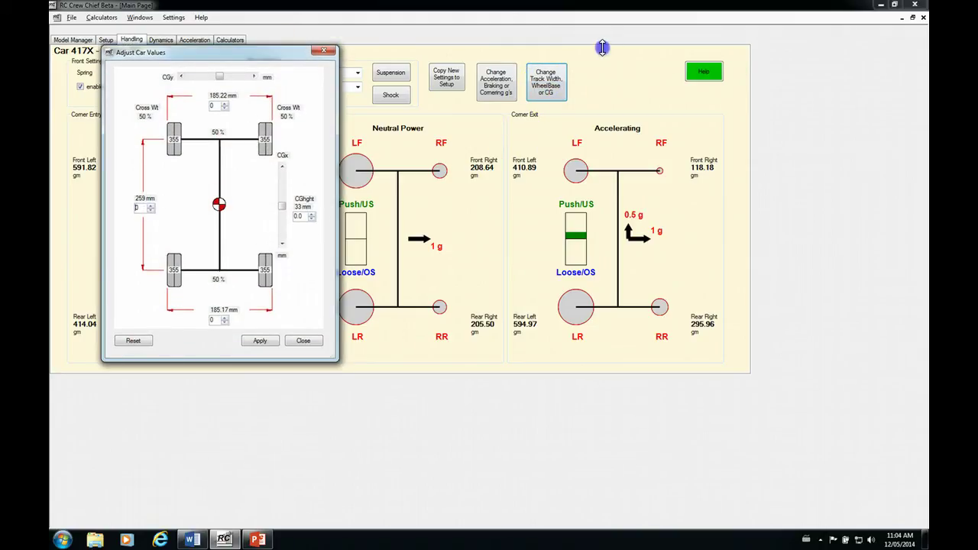
left_click_drag(219, 50, 677, 66)
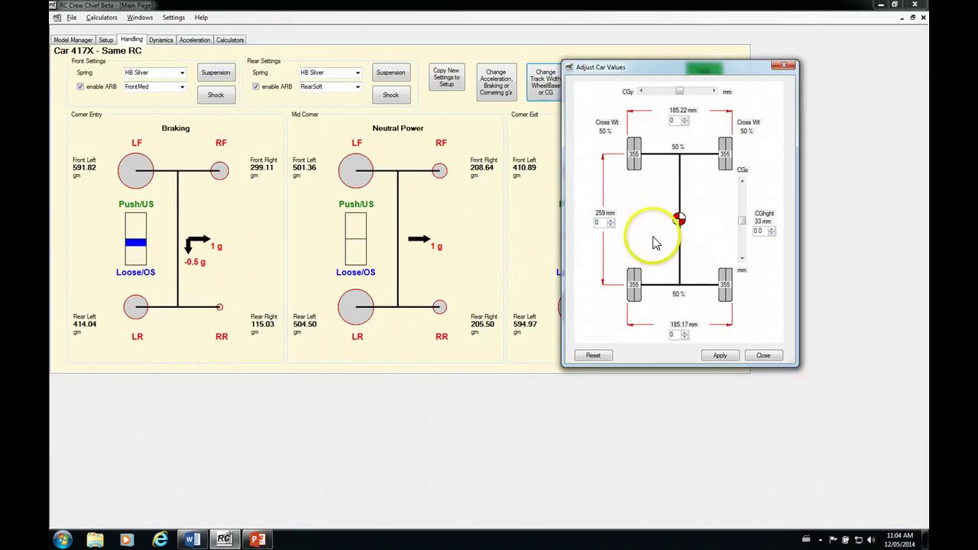
left_click(742, 183)
left_click(742, 184)
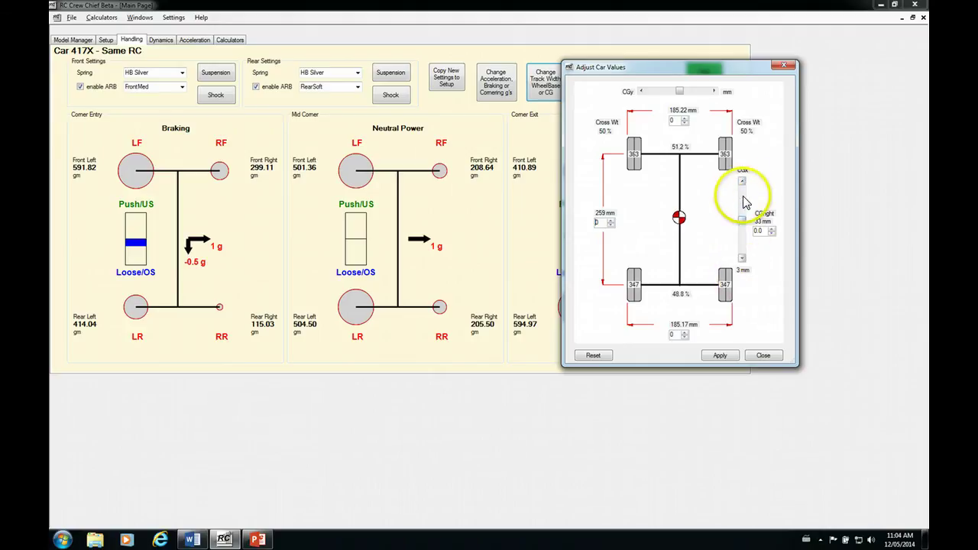
left_click(743, 182)
left_click(742, 182)
left_click(743, 182)
left_click(742, 182)
left_click(742, 182)
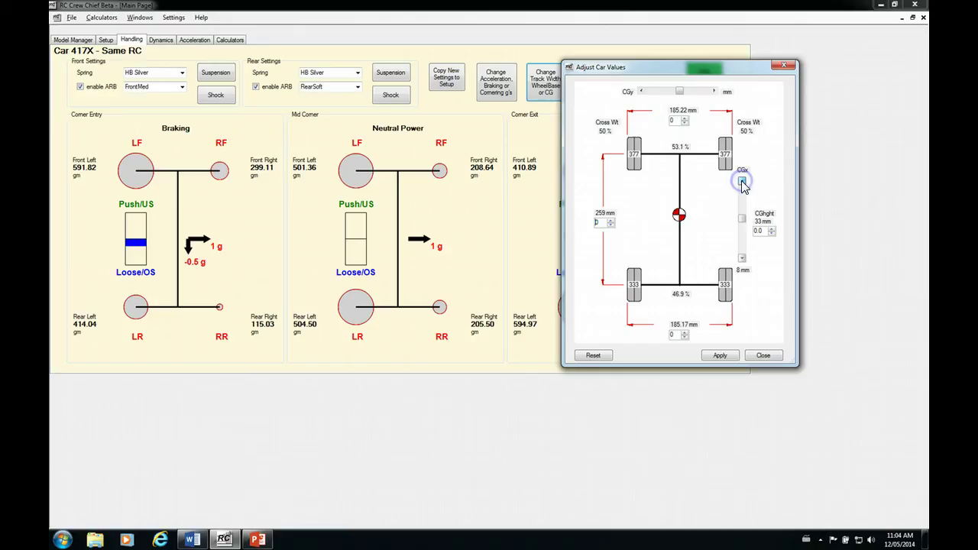
left_click(743, 182)
left_click(742, 182)
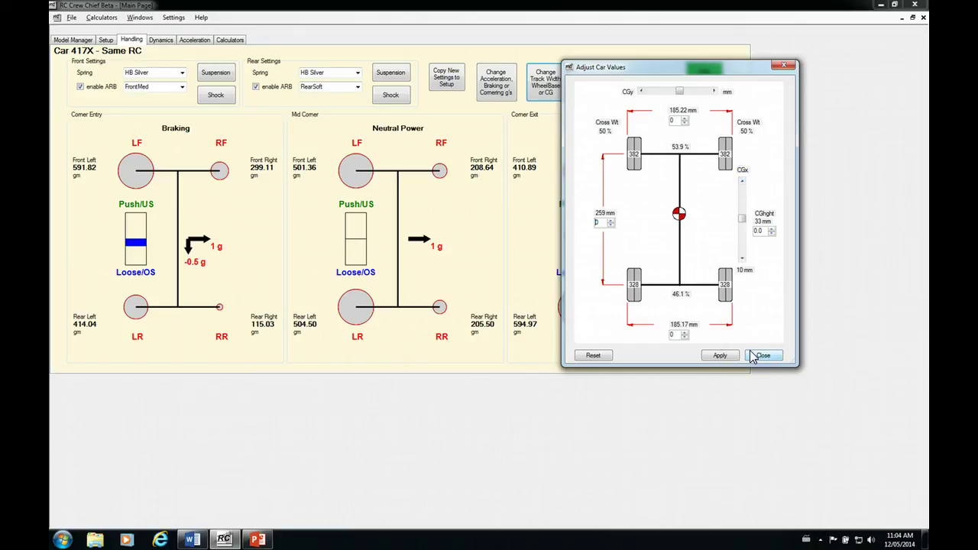
left_click(721, 357)
left_click(721, 356)
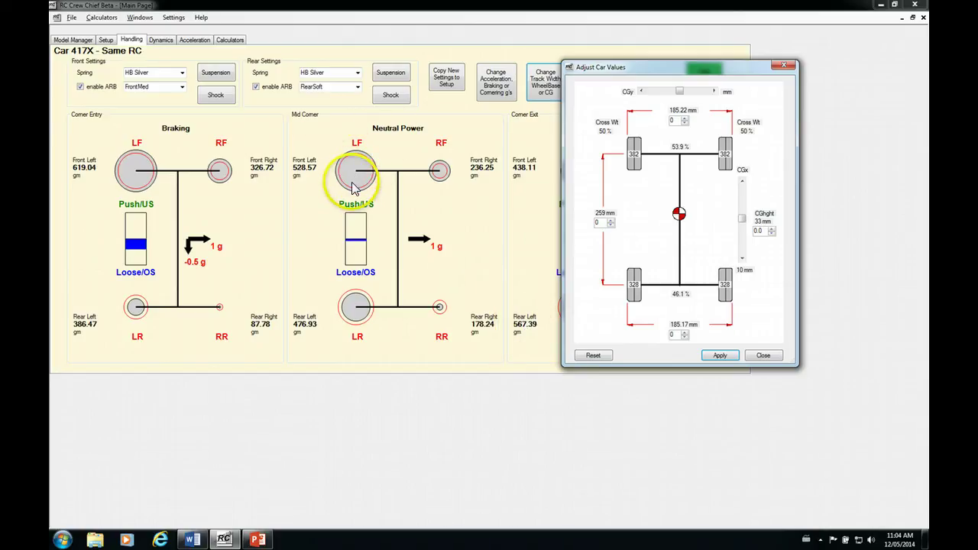
left_click(354, 306)
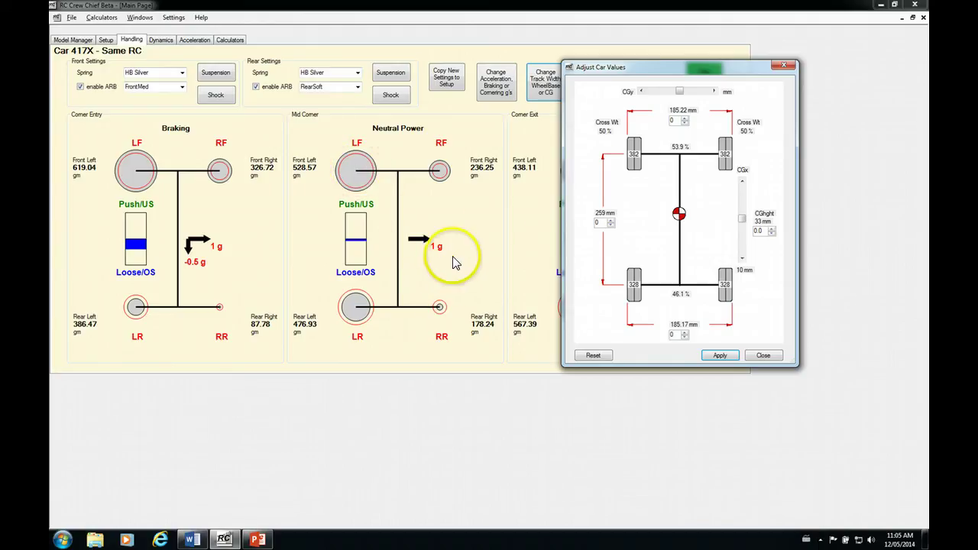
left_click(764, 356)
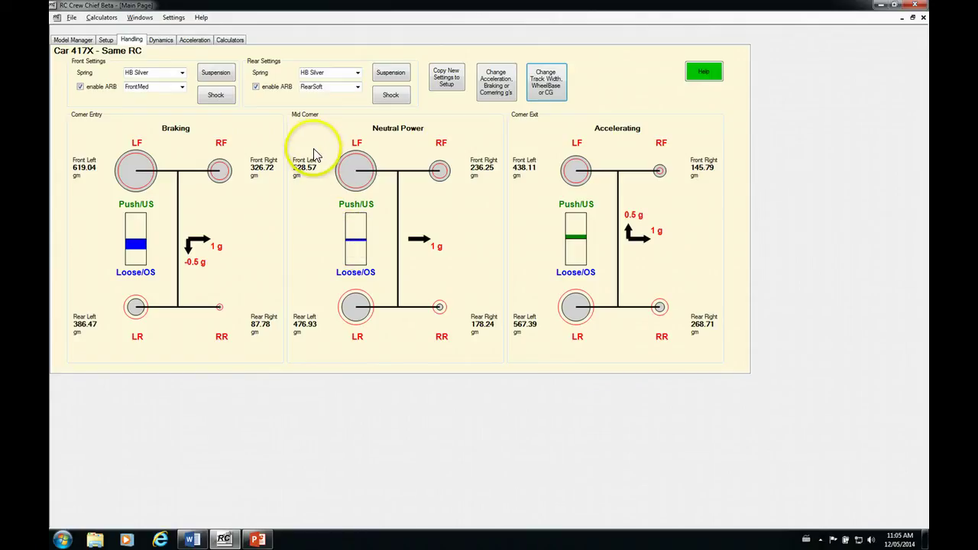
Step: Try HB Pink front springs with HB Blue rear springs in the handling analysis
left_click(219, 75)
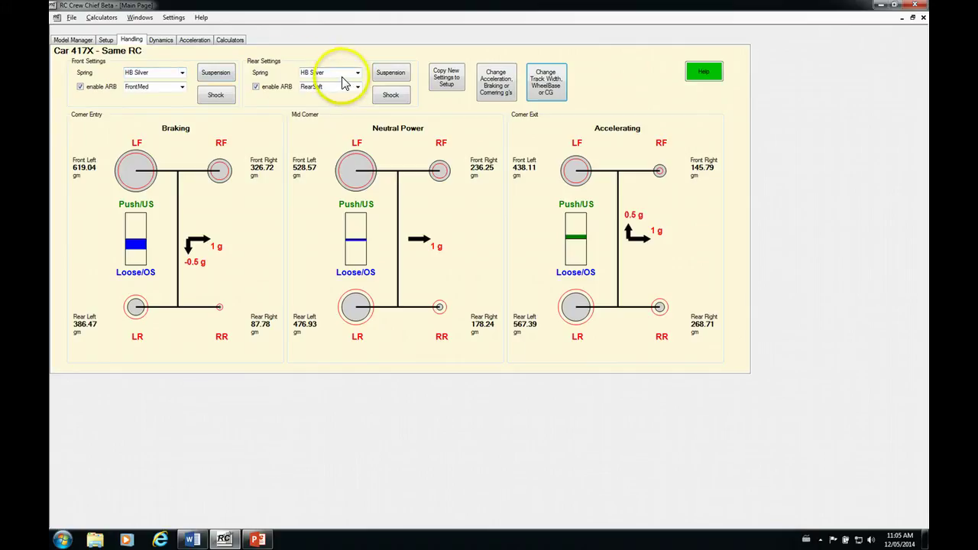
left_click(182, 75)
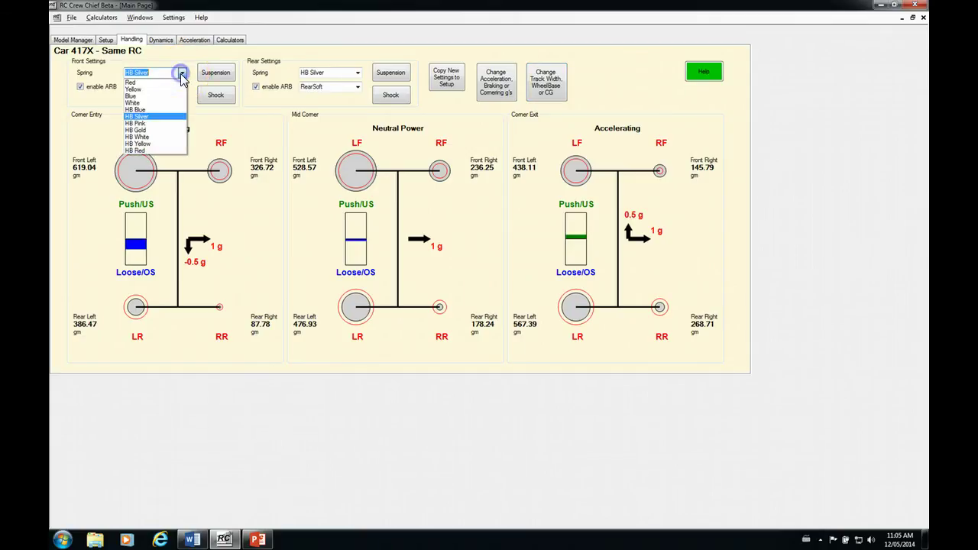
left_click(147, 128)
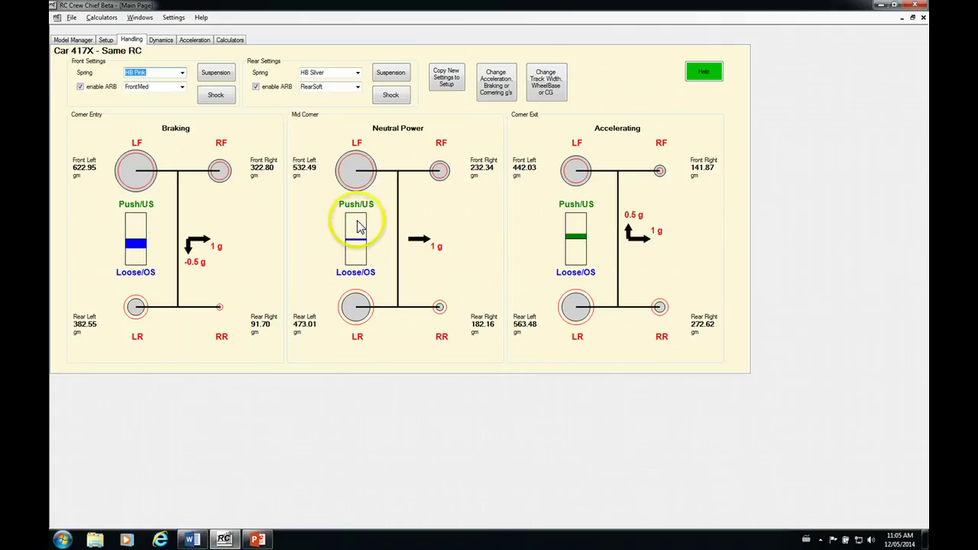
left_click(357, 74)
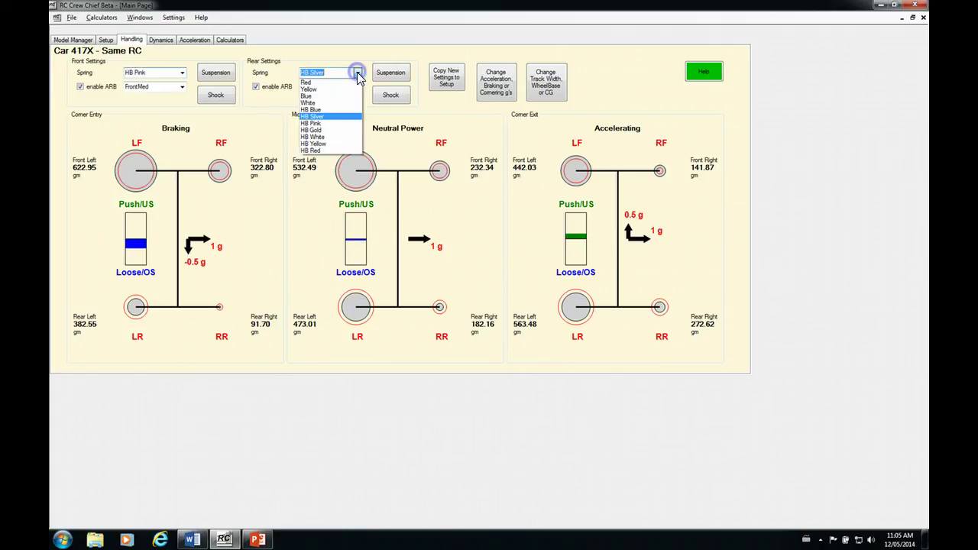
left_click(316, 110)
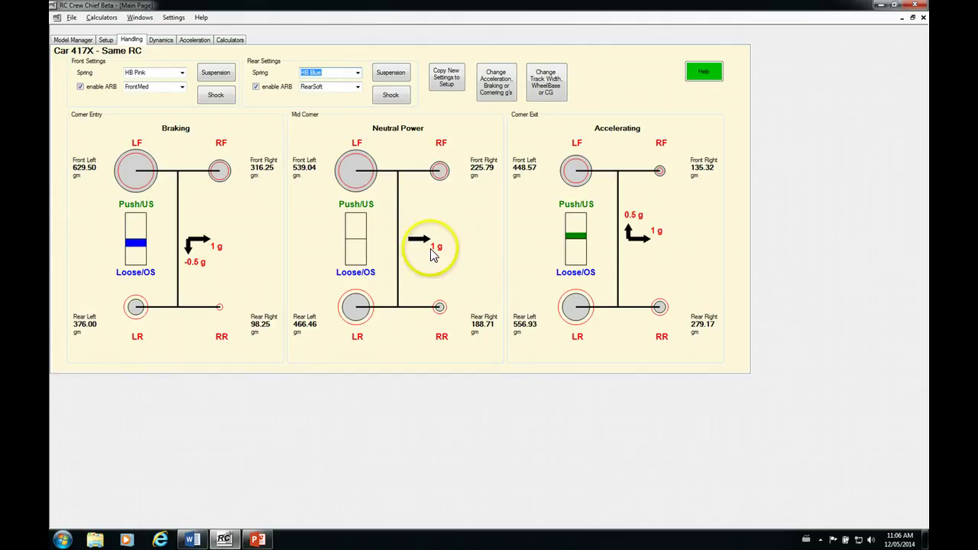
Step: Set both the rear and front springs back to HB Silver
left_click(358, 73)
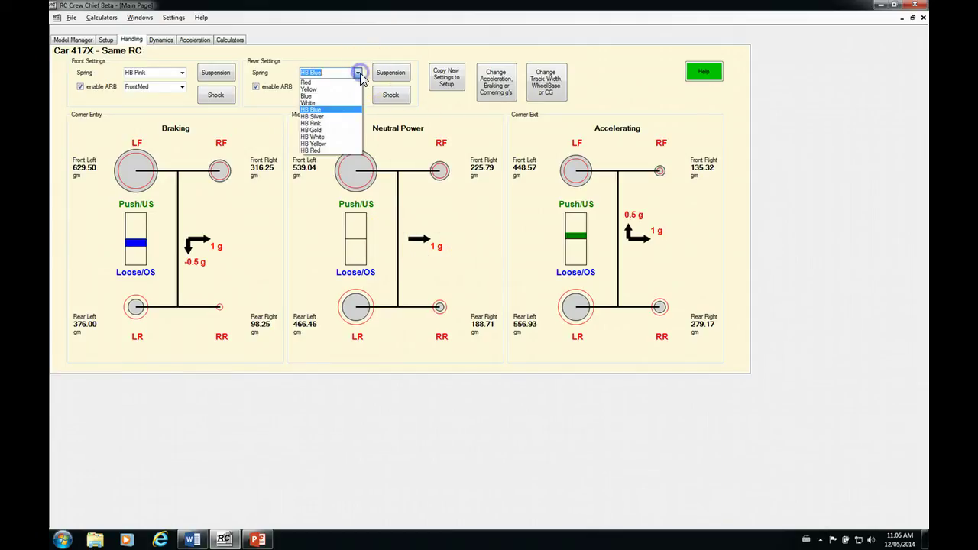
left_click(314, 116)
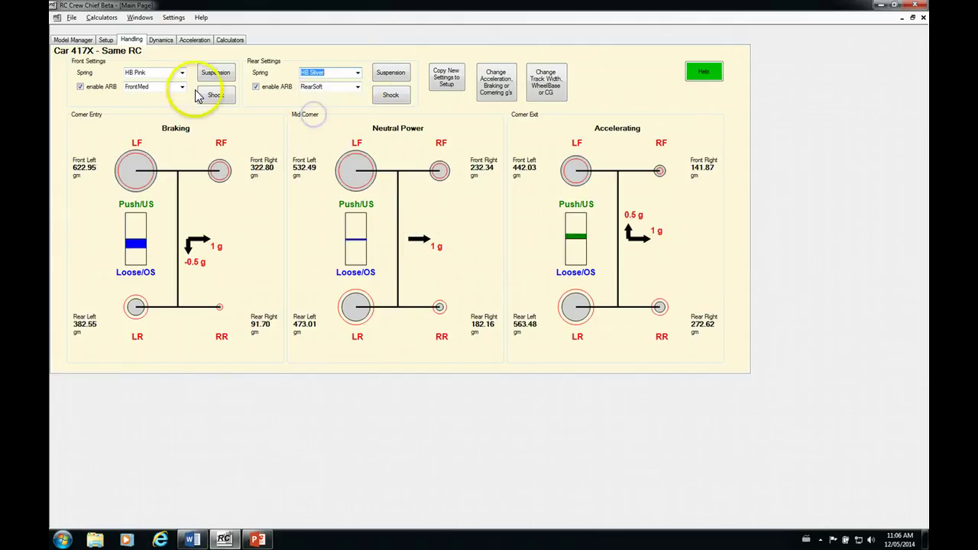
left_click(182, 73)
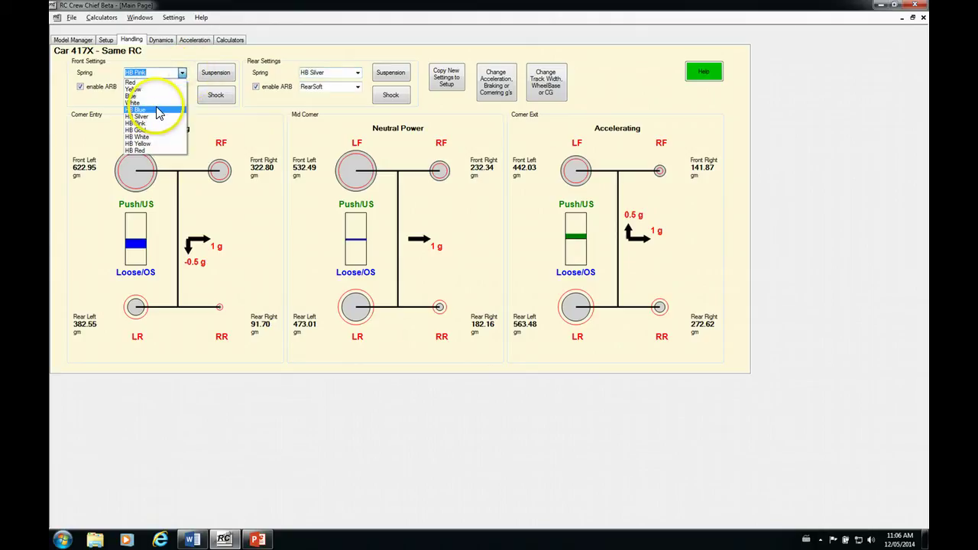
left_click(151, 116)
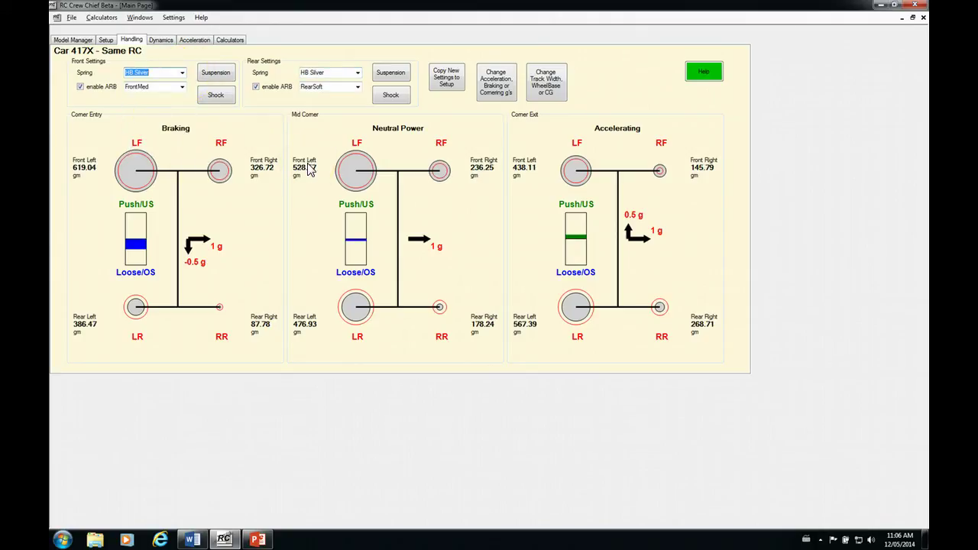
Step: Move the front shock's upper mount to the outermost hole and apply the new shock position
left_click(216, 95)
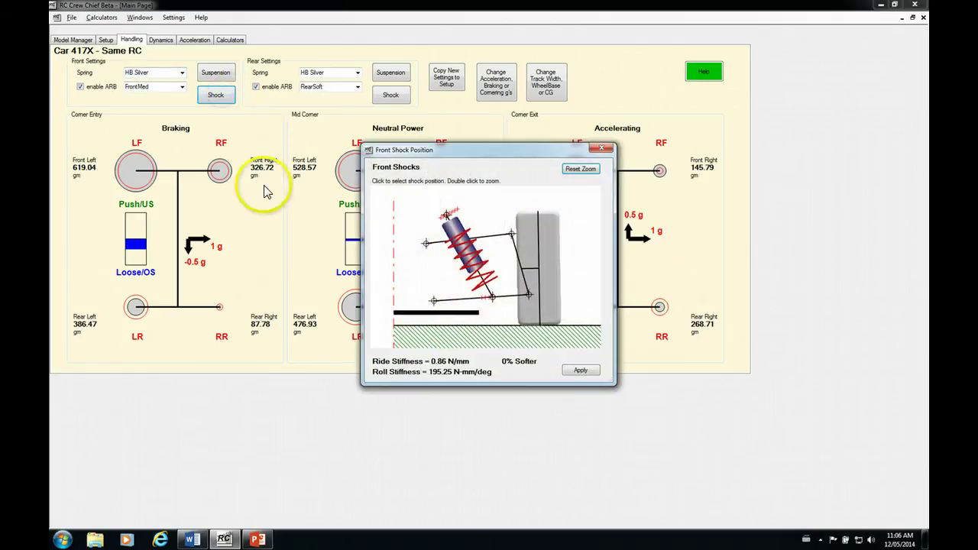
left_click_drag(484, 151, 632, 120)
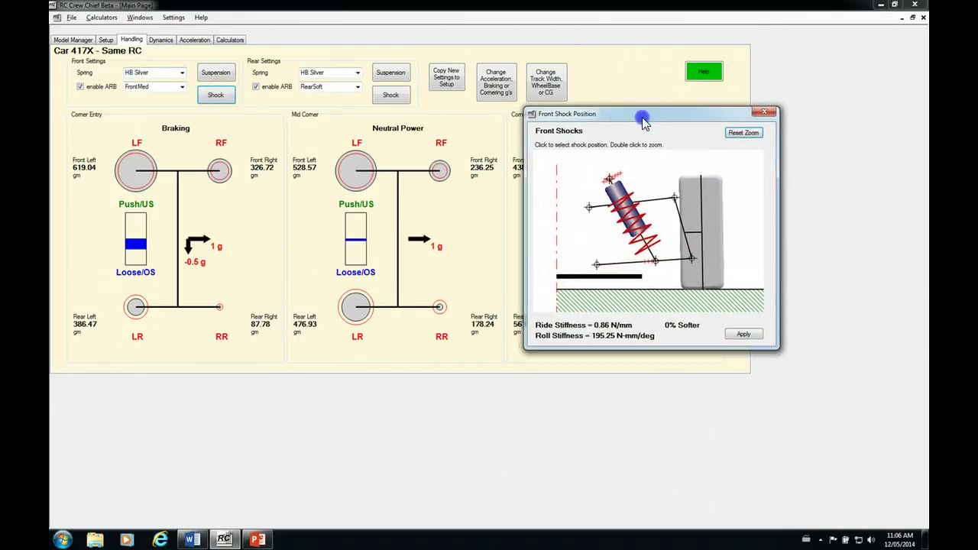
left_click(613, 189)
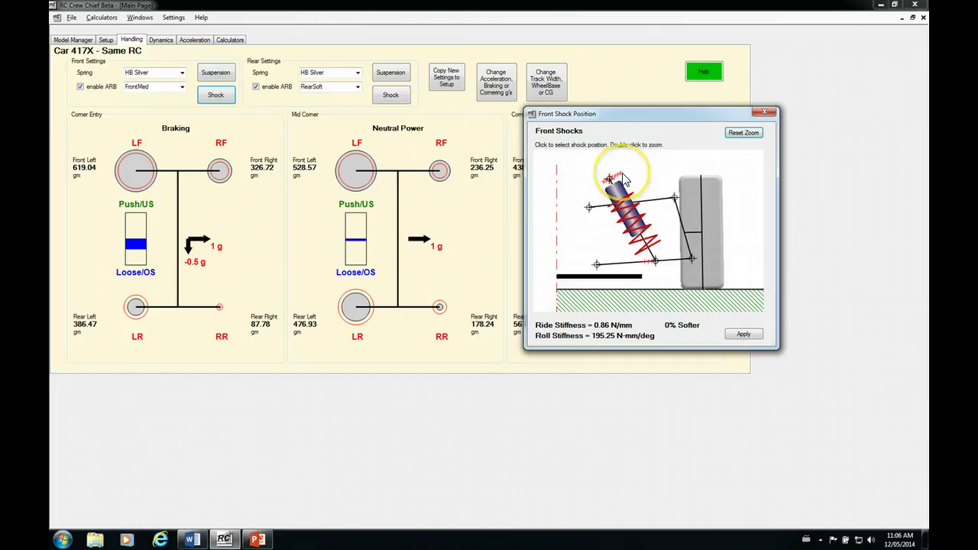
left_click(623, 176)
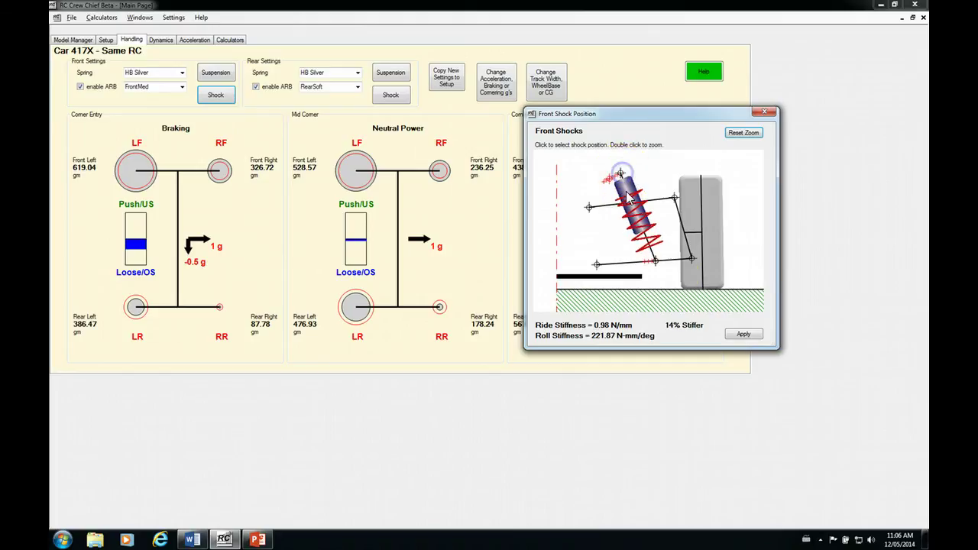
left_click(743, 336)
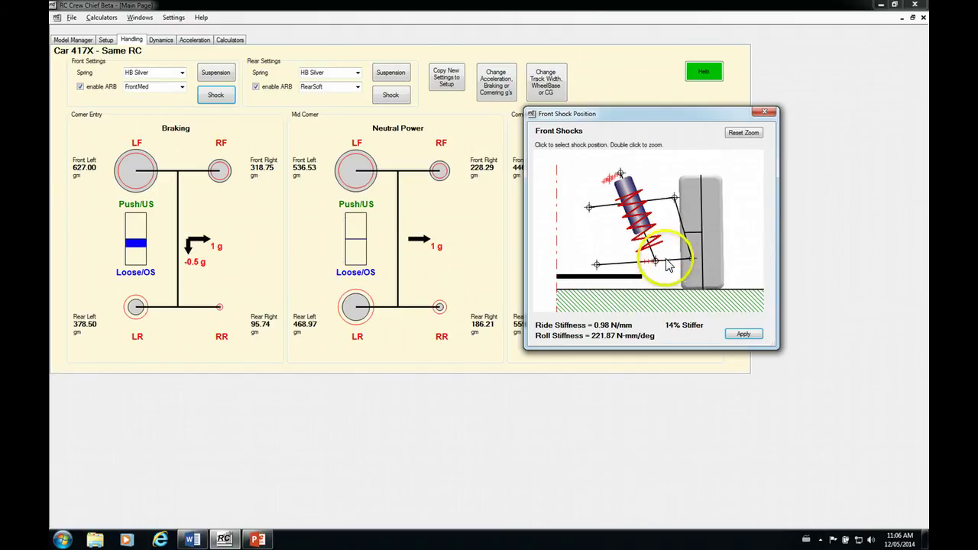
left_click(763, 115)
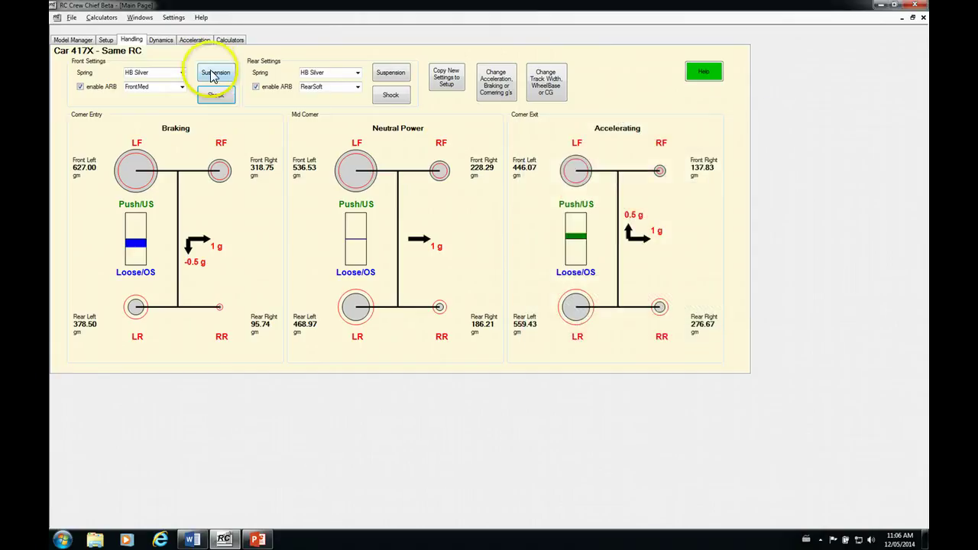
Step: Try moving the rear shock's lower mount one hole inward on the arm and apply the position to the handling analysis
left_click(391, 95)
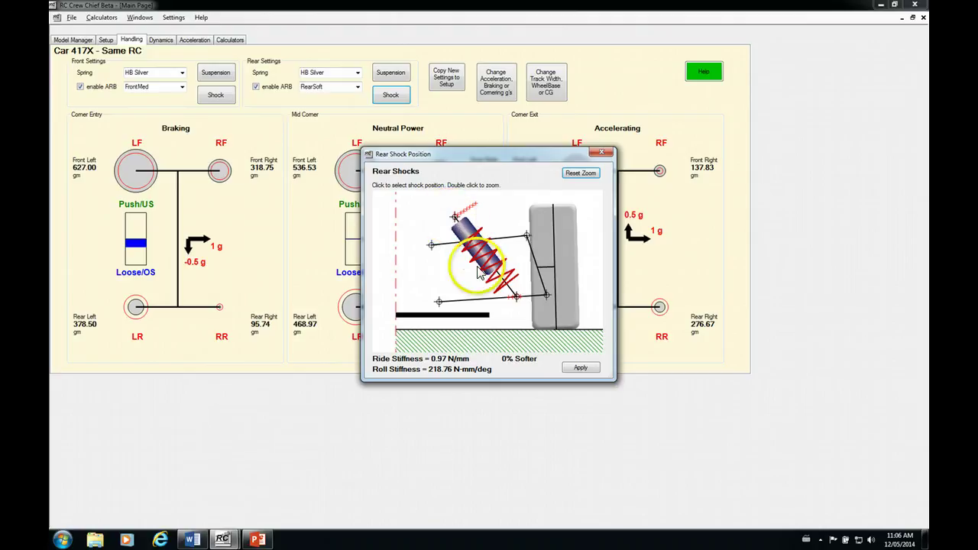
left_click(513, 298)
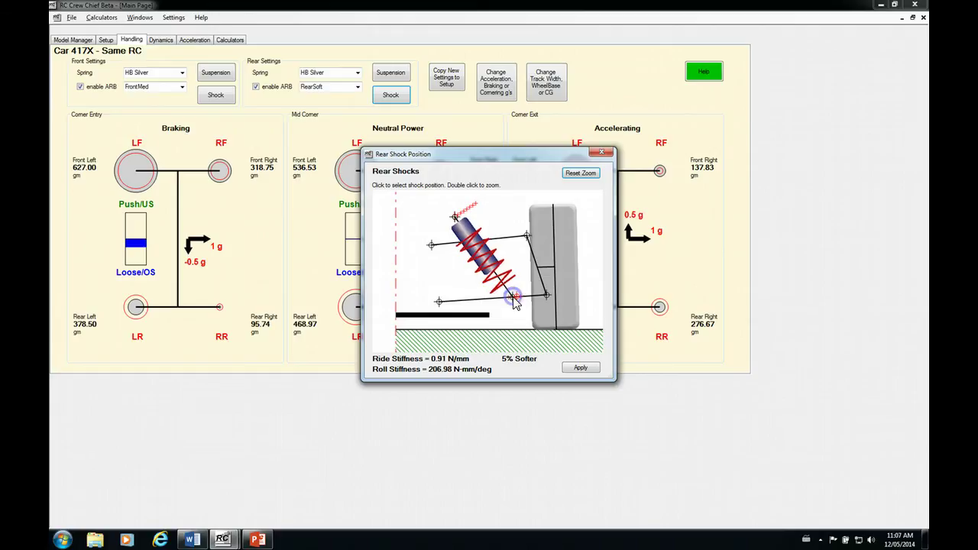
left_click(579, 367)
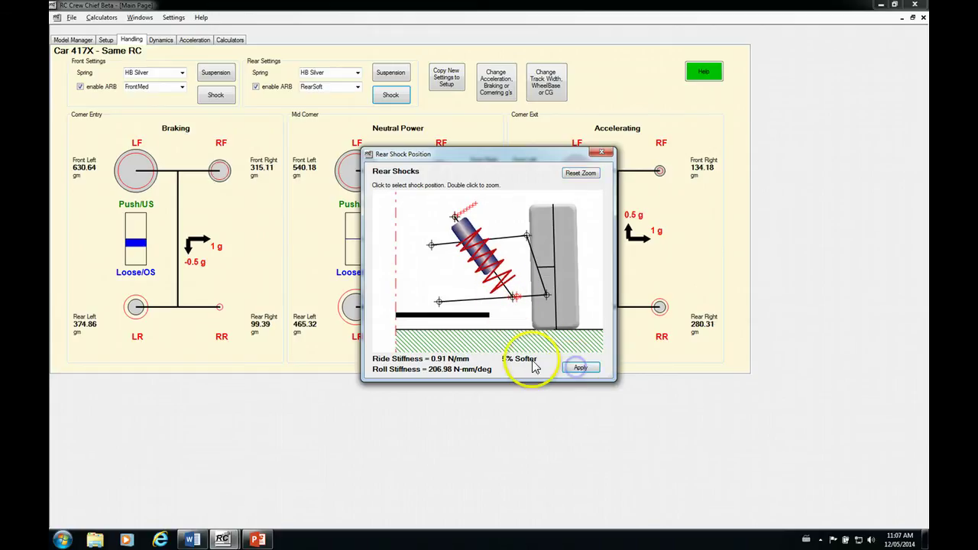
left_click(603, 152)
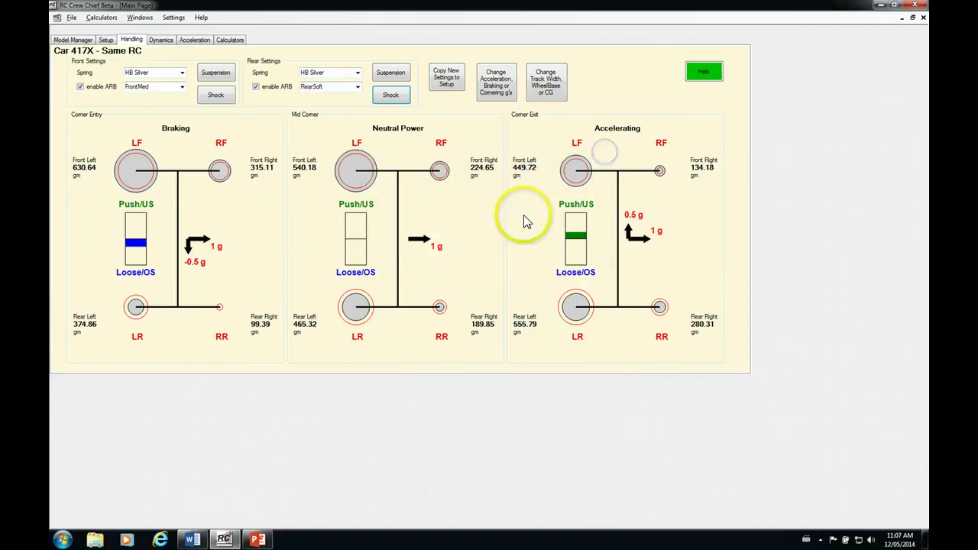
left_click(354, 247)
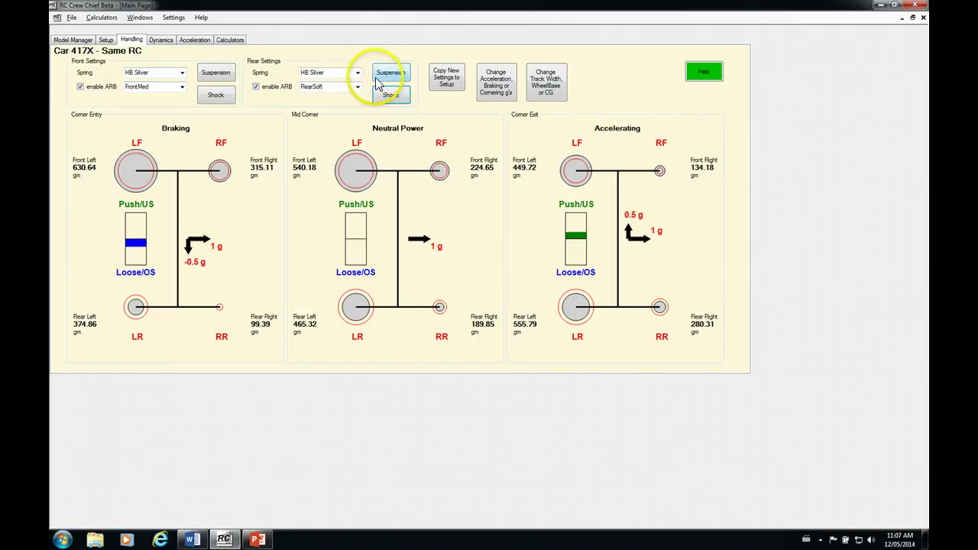
Step: Return the rear shock's lower mount one hole outward to its original position and apply it
left_click(390, 97)
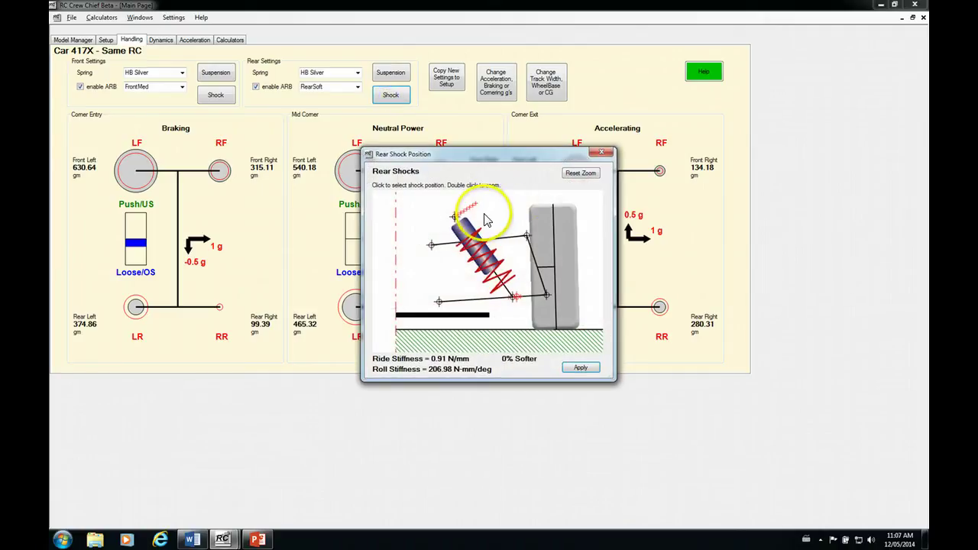
left_click(517, 298)
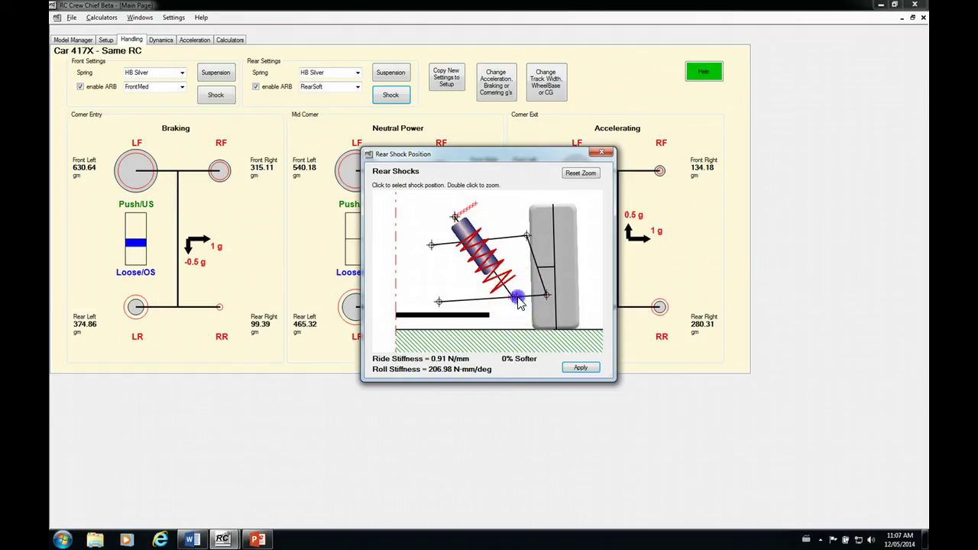
left_click(586, 375)
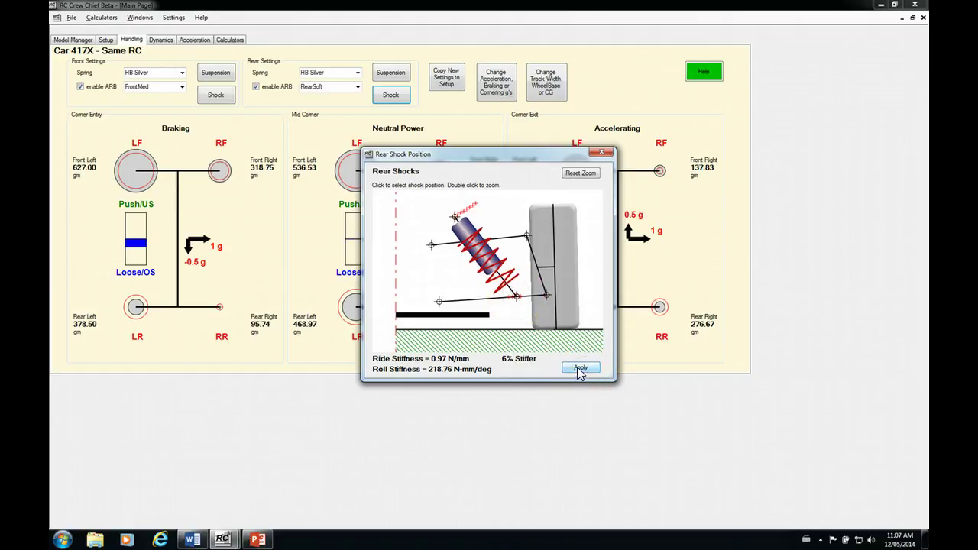
left_click(602, 152)
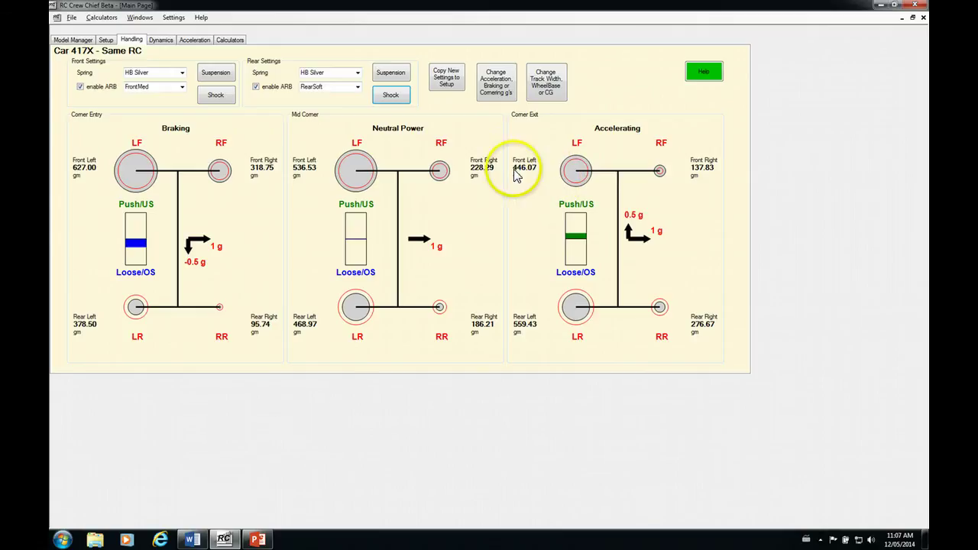
Step: Move the front shock's upper mount inward to a hole near the inner end of the row and apply the position
left_click(216, 96)
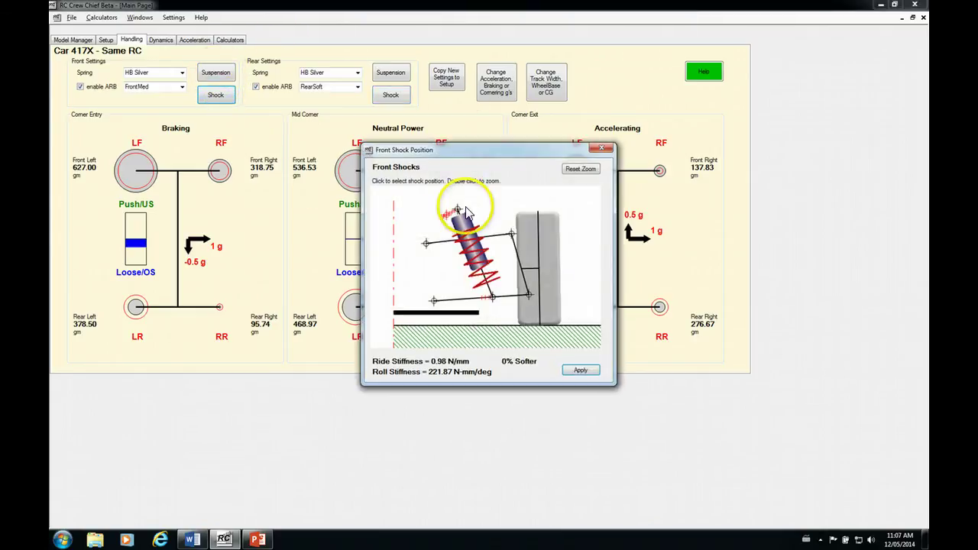
left_click(447, 216)
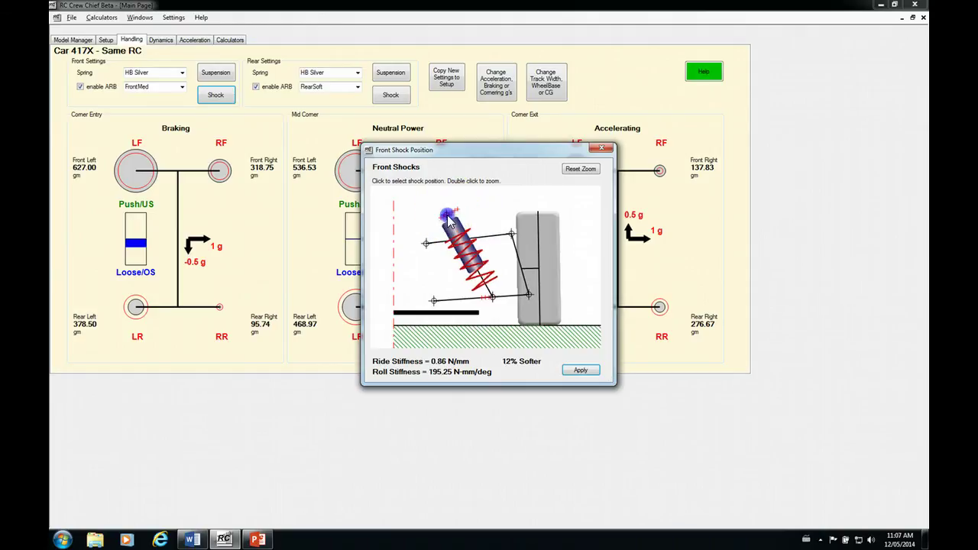
left_click(581, 370)
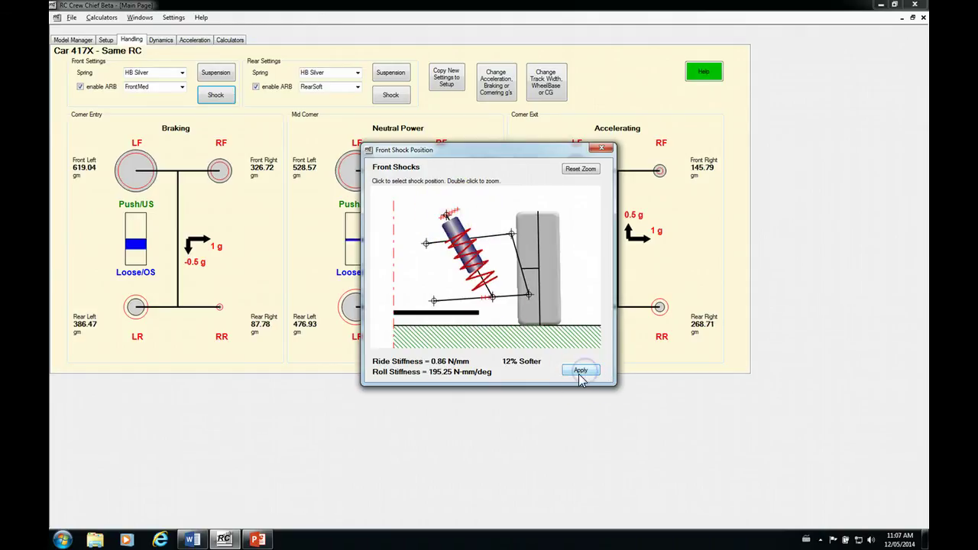
left_click(601, 147)
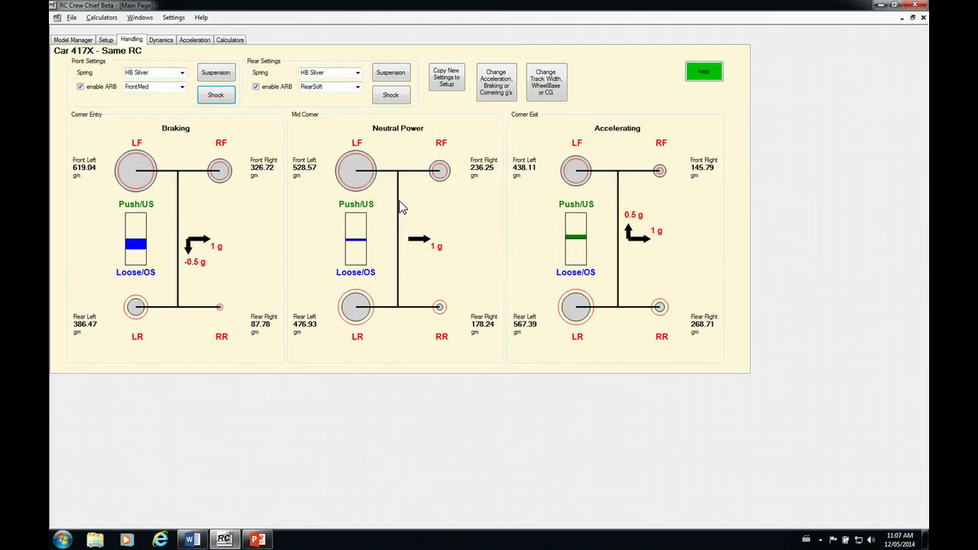
left_click(359, 240)
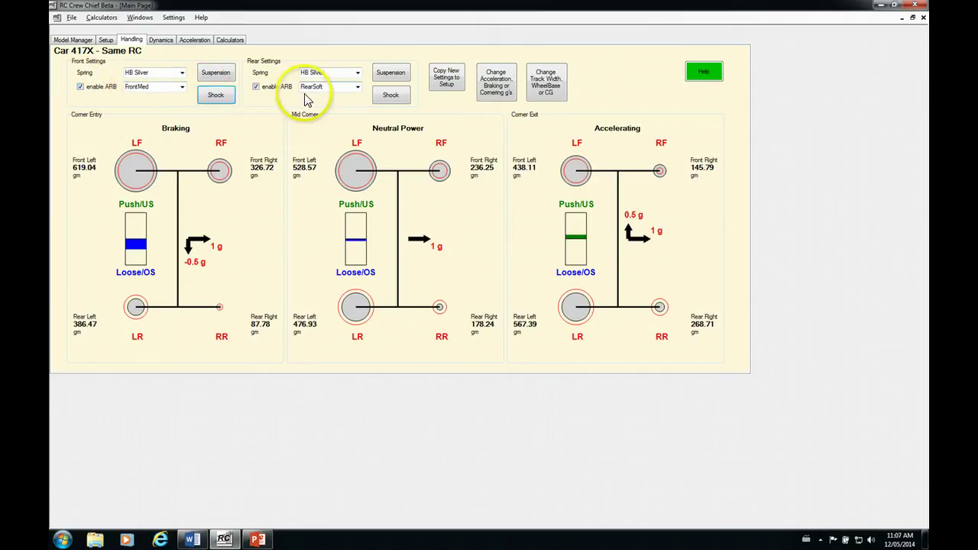
Step: Set the front anti-roll bar to FrontStiff and disable the rear anti-roll bar
left_click(182, 87)
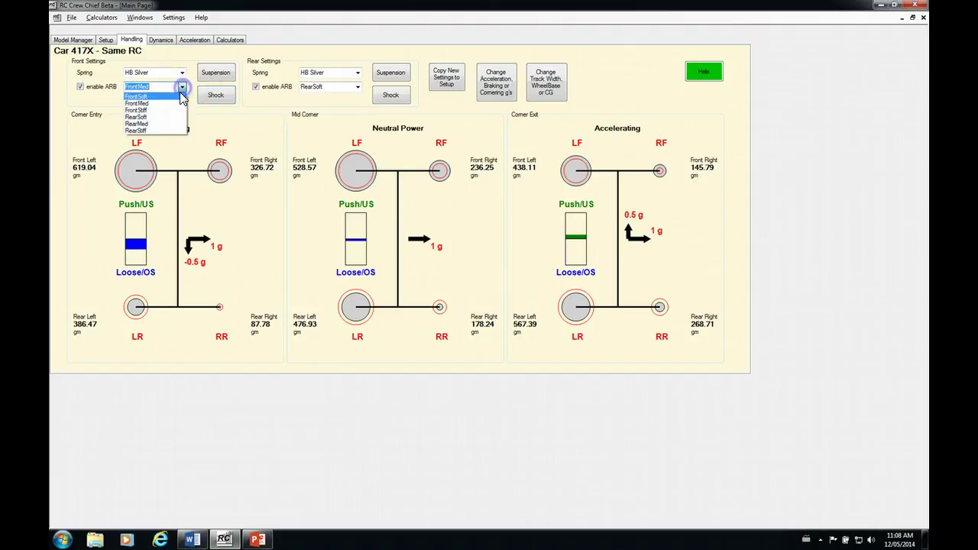
left_click(137, 111)
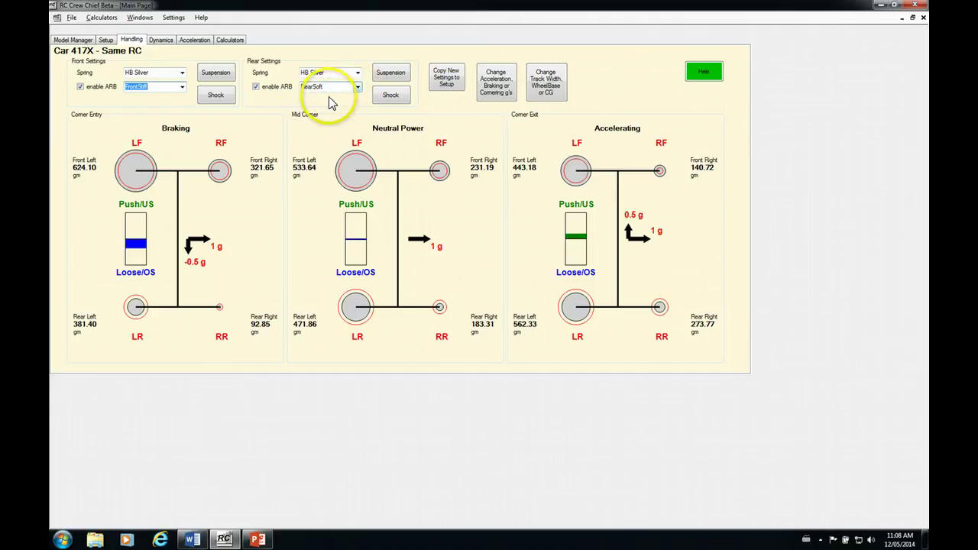
left_click(256, 87)
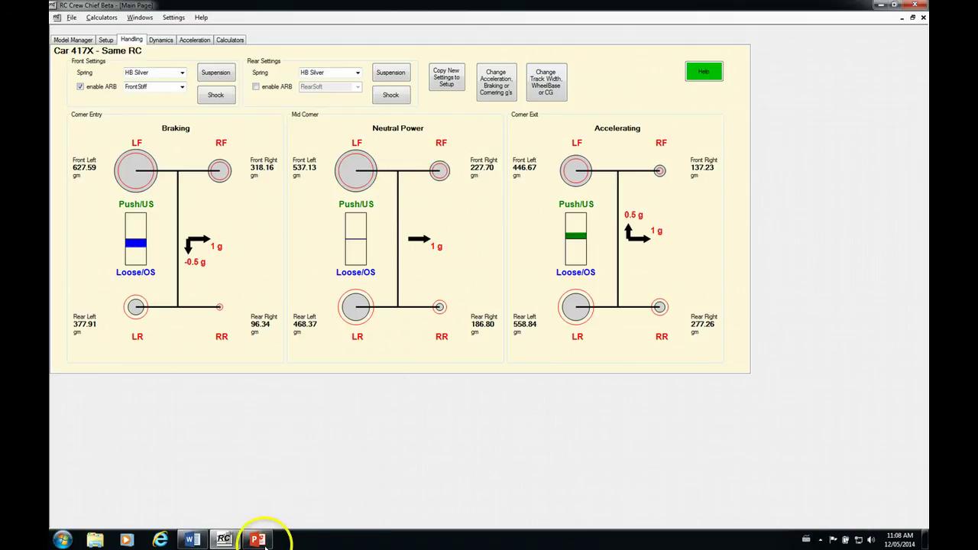
Step: Switch to the PowerPoint presentation on weight transfer balance
left_click(262, 540)
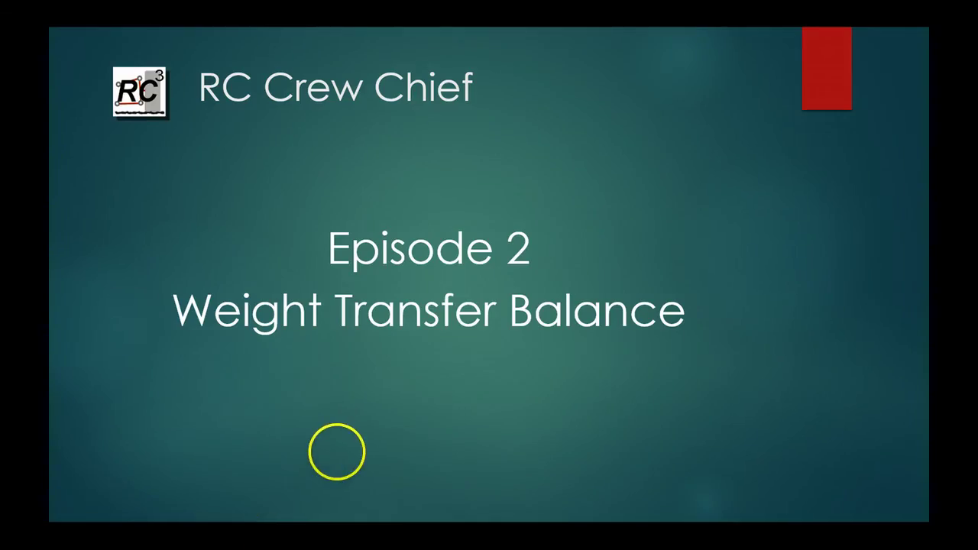